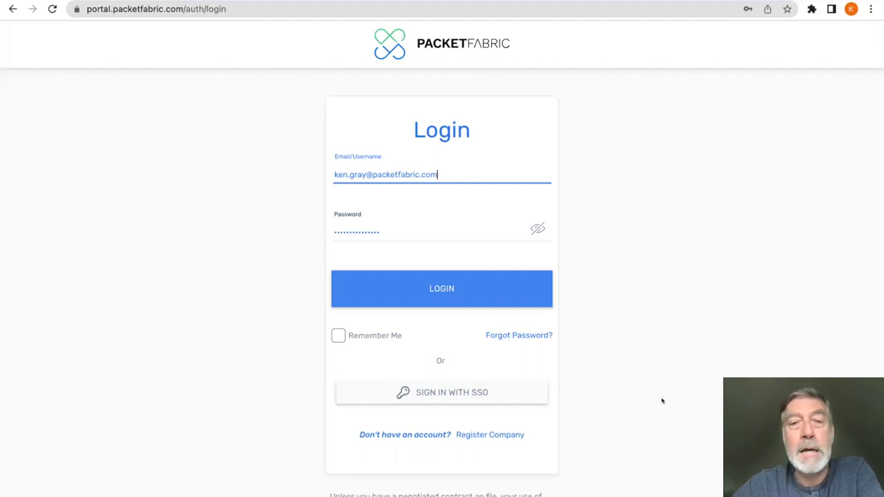
- Log in to PacketFabric Portal to reach the dashboard with Create New Service options
{"action": "scroll", "coordinate": [652, 393], "scroll_direction": "down", "scroll_amount": 1}
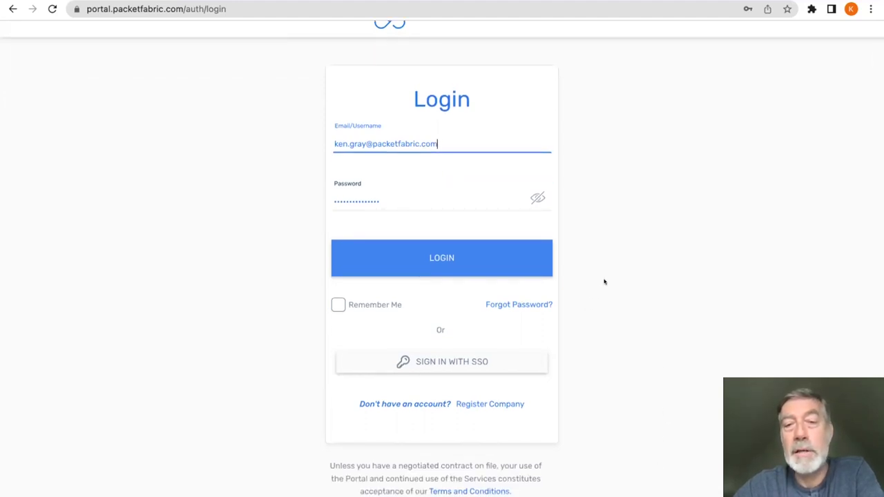
{"action": "left_click", "coordinate": [490, 255]}
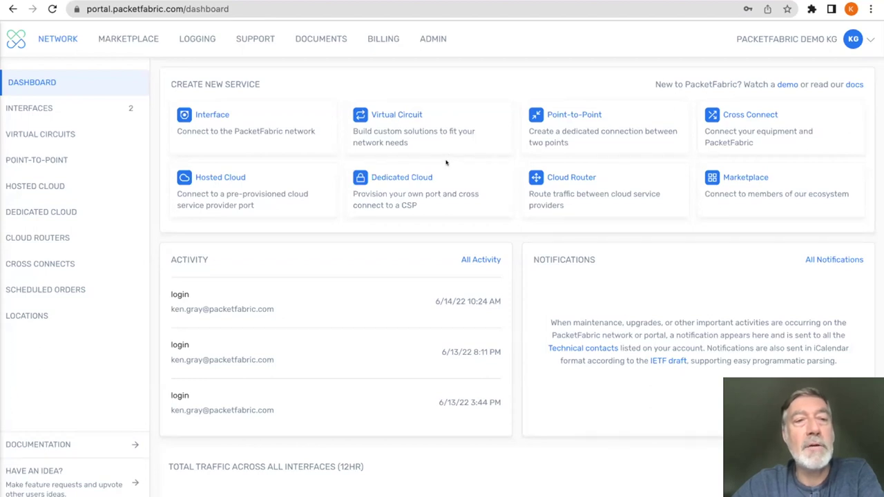
- Choose the Interface card under Create New Service to begin creating a port
{"action": "left_click", "coordinate": [289, 186]}
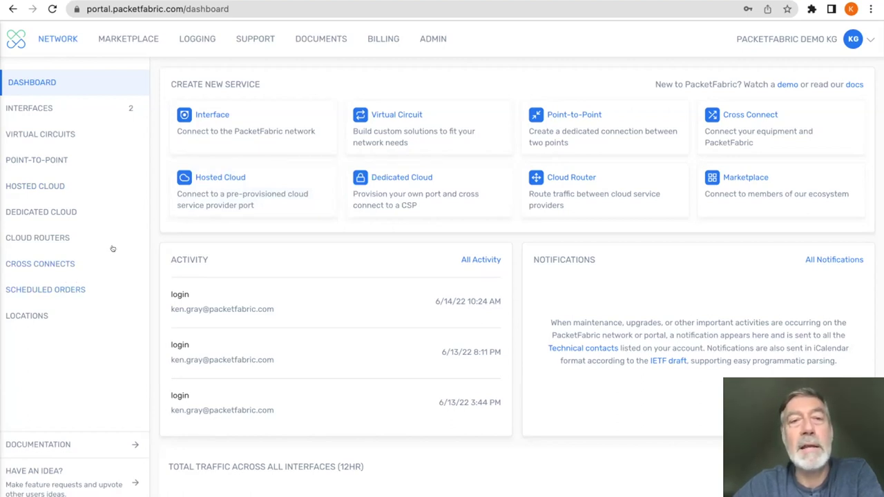
{"action": "left_click", "coordinate": [263, 111]}
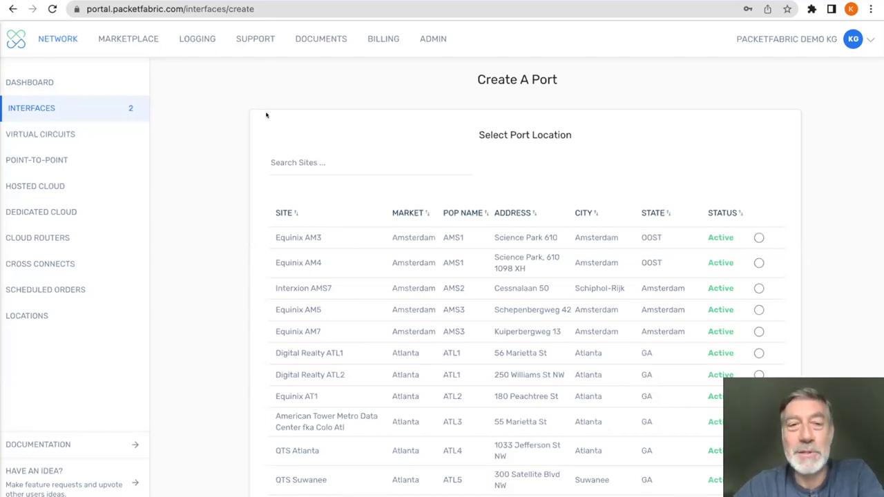
- Search the port sites for 'Lond' and browse the matching locations
{"action": "left_click", "coordinate": [296, 165]}
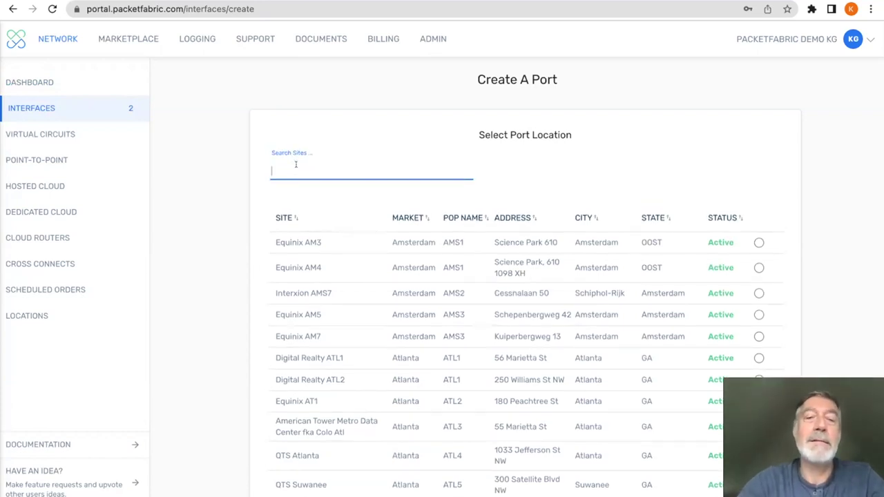
{"action": "type", "text": "L"}
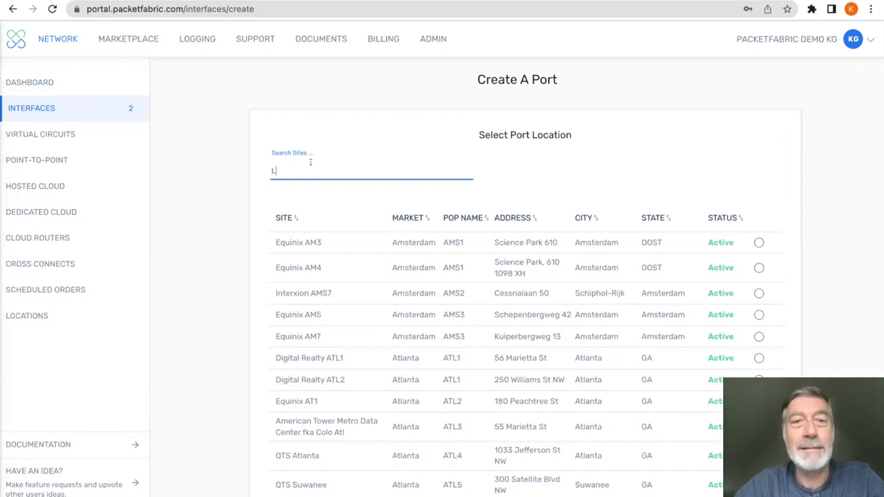
{"action": "type", "text": "ondn"}
{"action": "key", "text": "BackSpace"}
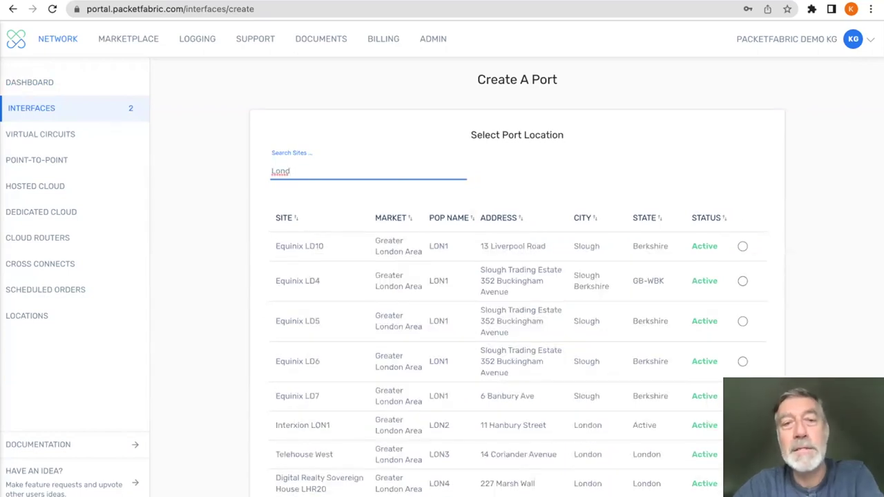
{"action": "scroll", "coordinate": [352, 307], "scroll_direction": "down", "scroll_amount": 1}
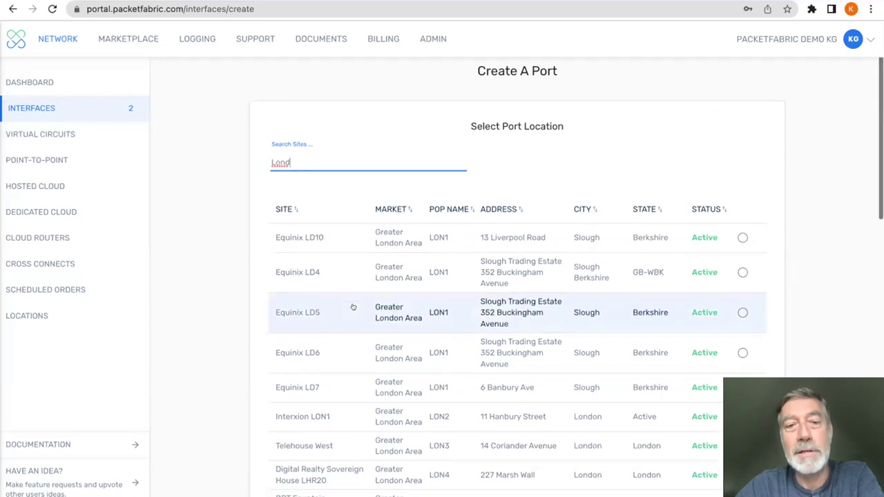
{"action": "scroll", "coordinate": [352, 306], "scroll_direction": "down", "scroll_amount": 2}
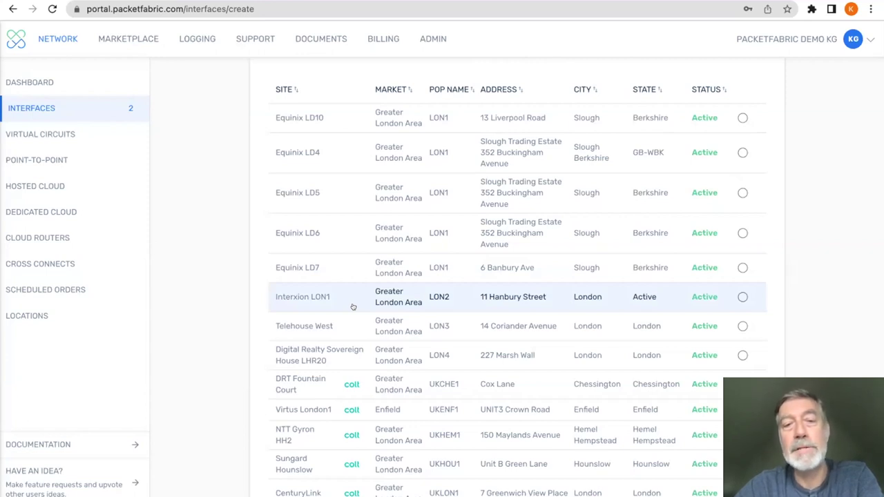
{"action": "scroll", "coordinate": [352, 306], "scroll_direction": "down", "scroll_amount": 1}
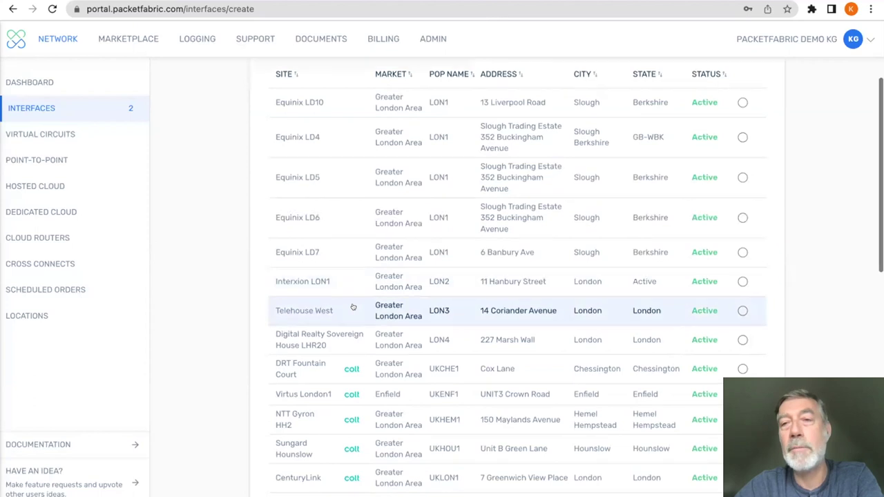
{"action": "scroll", "coordinate": [352, 307], "scroll_direction": "up", "scroll_amount": 2}
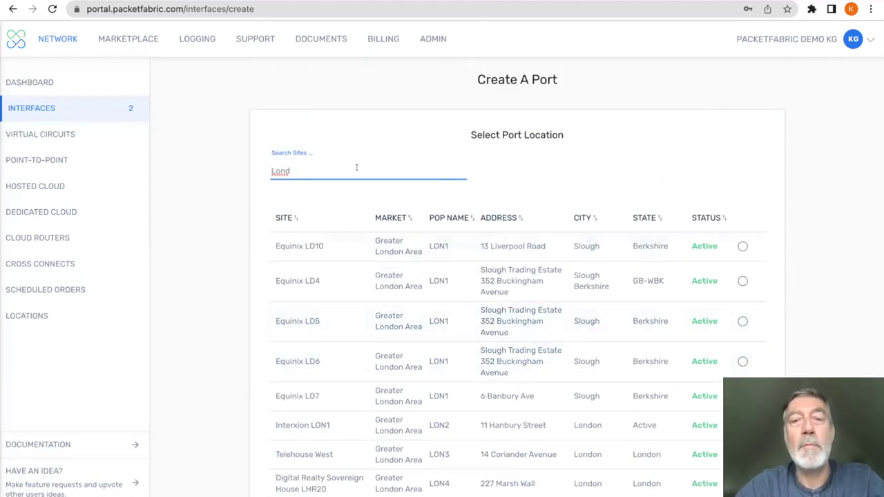
- Clear that search and filter the sites by 'Los' for Los Angeles instead
{"action": "key", "text": "BackSpace"}
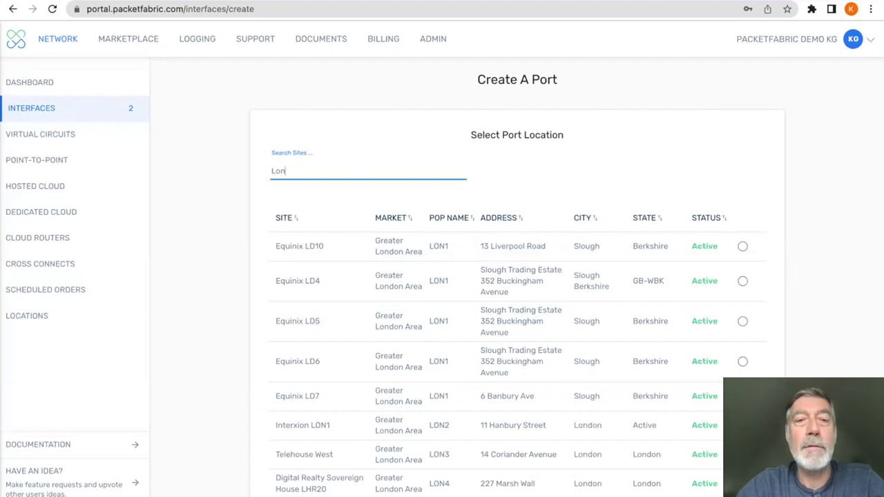
{"action": "key", "text": "BackSpace"}
{"action": "key", "text": "BackSpace"}
{"action": "key", "text": "BackSpace"}
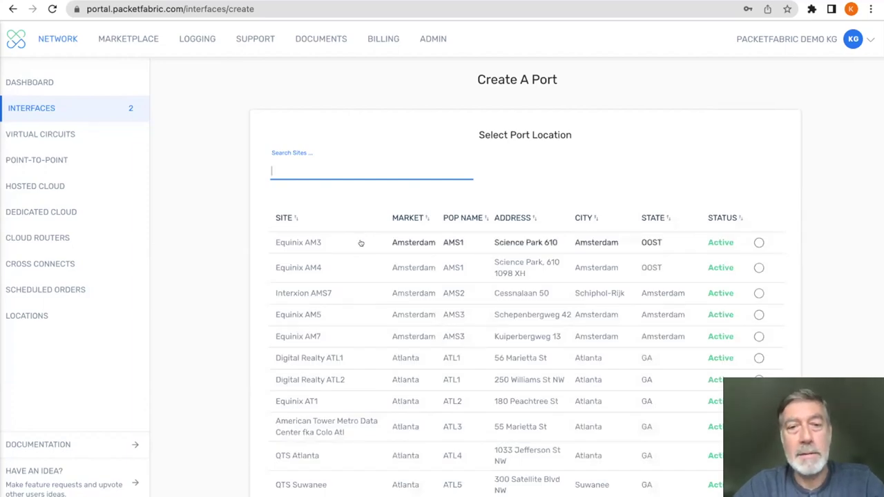
{"action": "scroll", "coordinate": [350, 324], "scroll_direction": "down", "scroll_amount": 2}
{"action": "scroll", "coordinate": [350, 324], "scroll_direction": "down", "scroll_amount": 2}
{"action": "scroll", "coordinate": [351, 322], "scroll_direction": "up", "scroll_amount": 4}
{"action": "left_click", "coordinate": [345, 178]}
{"action": "type", "text": "Los"}
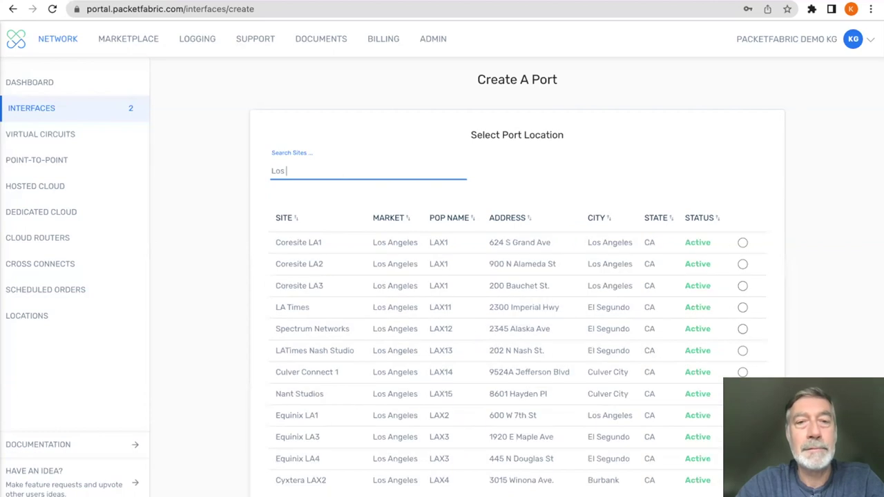
- Pick Coresite LA1 (POP LAX1, Los Angeles) as the port location
{"action": "left_click", "coordinate": [301, 243]}
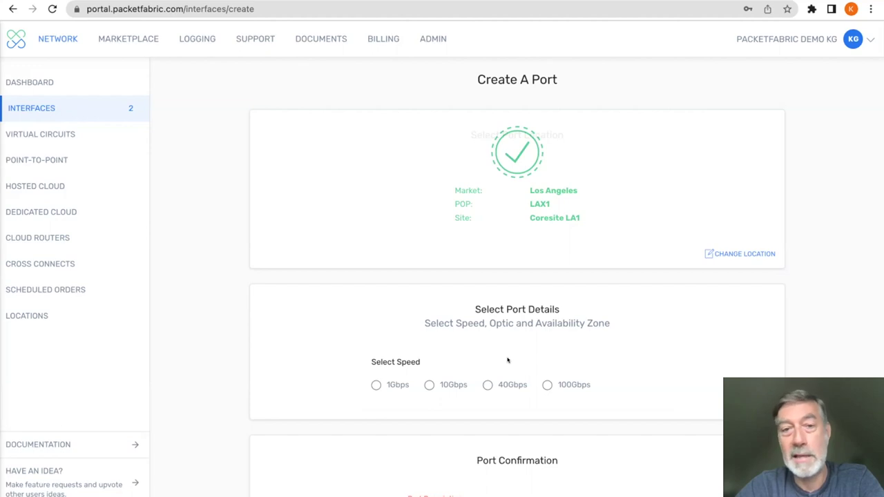
- Choose 1Gbps speed, LX optic and availability Zone B for the port
{"action": "left_click", "coordinate": [375, 385]}
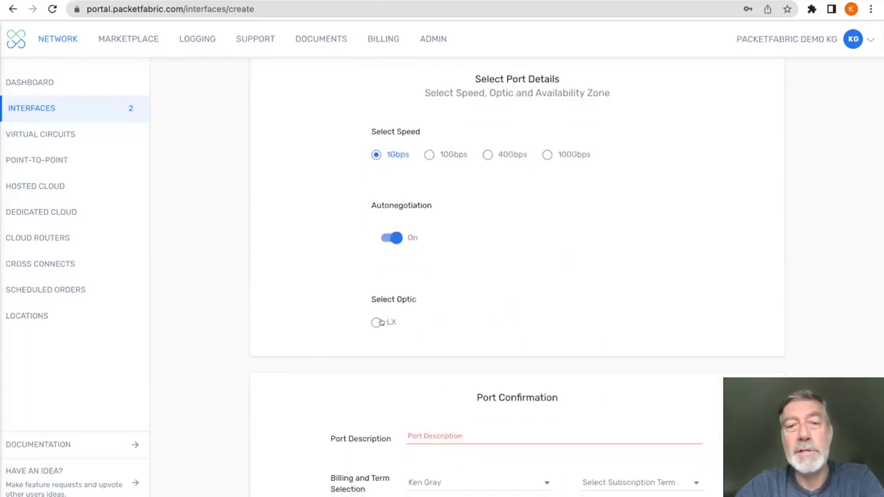
{"action": "left_click", "coordinate": [371, 322]}
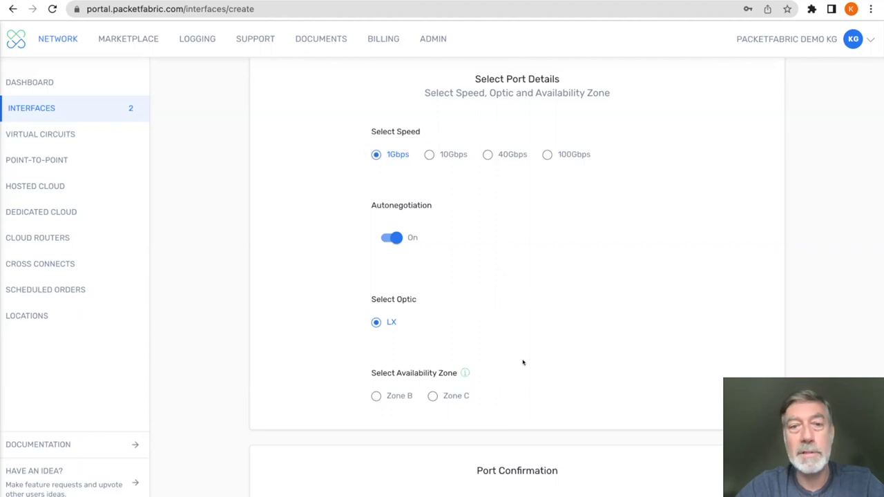
{"action": "left_click", "coordinate": [375, 395]}
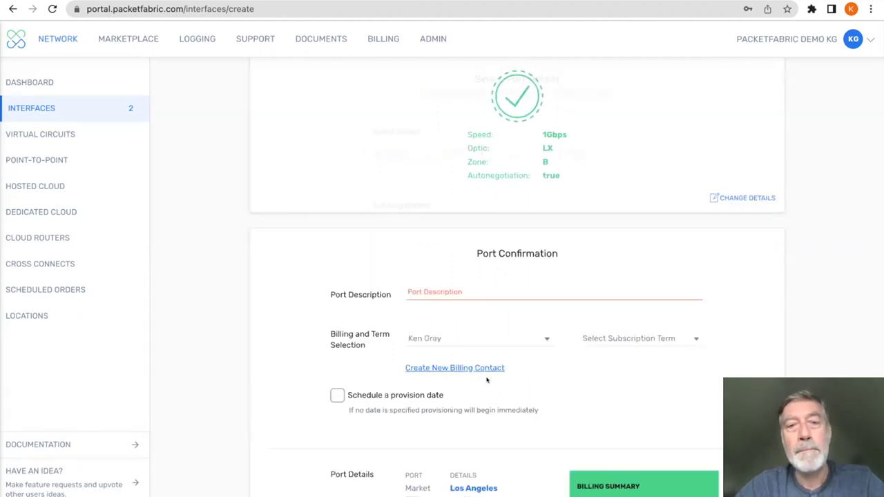
- Enter a 'DEMO PORT' description followed by the user's name for the port
{"action": "left_click", "coordinate": [475, 292]}
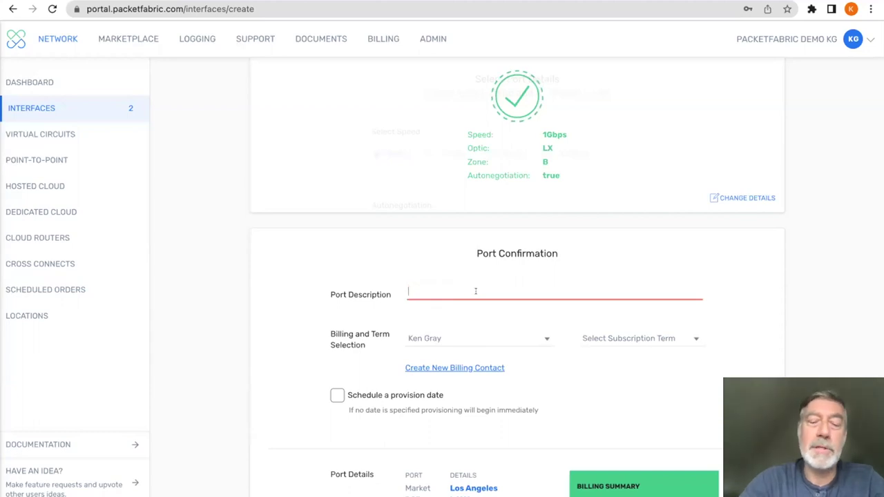
{"action": "type", "text": "DEMO"}
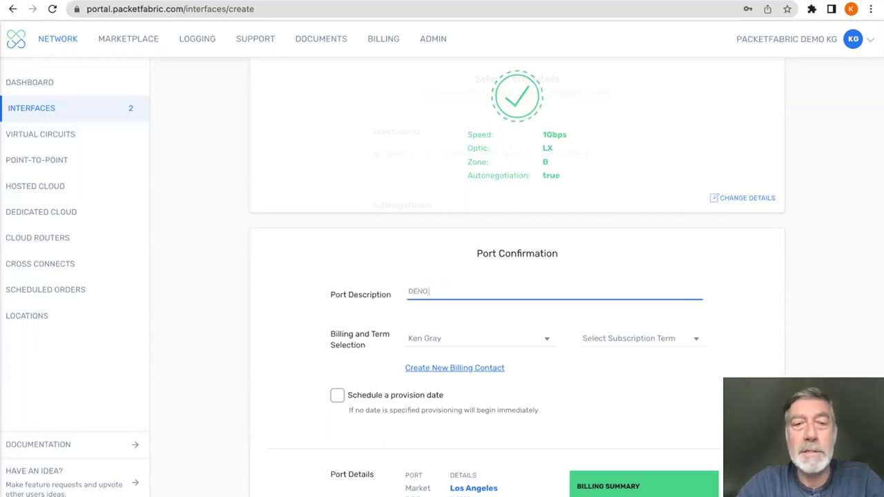
{"action": "key", "text": "BackSpace"}
{"action": "key", "text": "BackSpace"}
{"action": "type", "text": "MO P"}
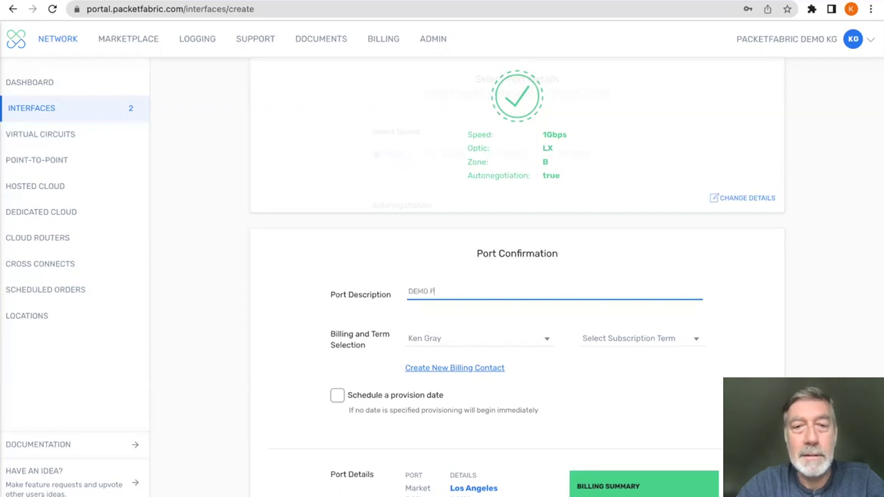
{"action": "type", "text": "ORT KEN "}
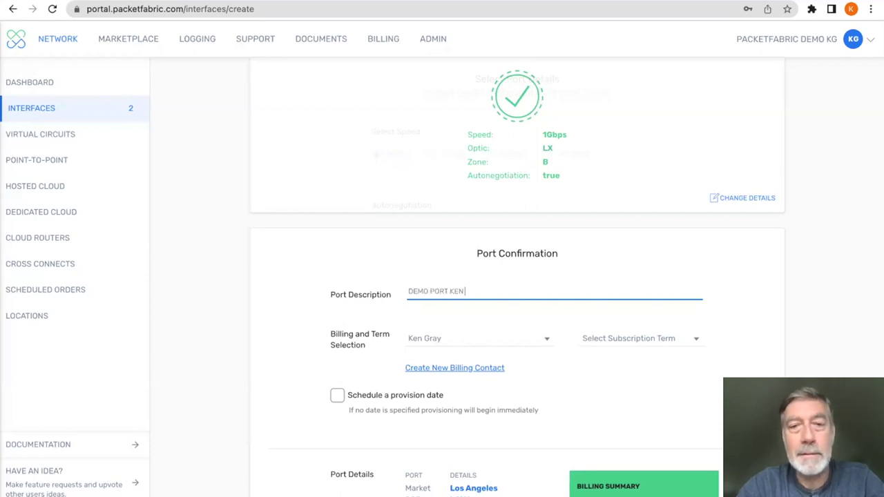
{"action": "type", "text": "GRAY"}
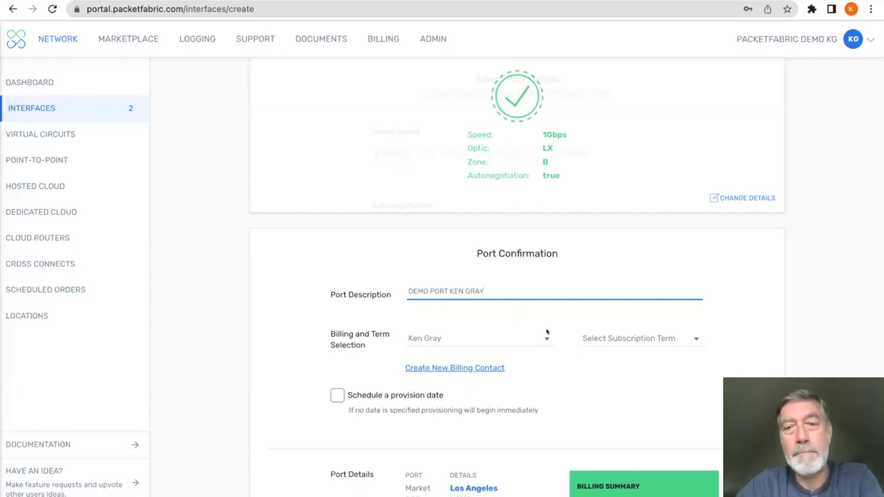
- Set the port term to 1 Month (Month to Month), showing $400.00 NRC and $250.00 MRC
{"action": "left_click", "coordinate": [598, 337]}
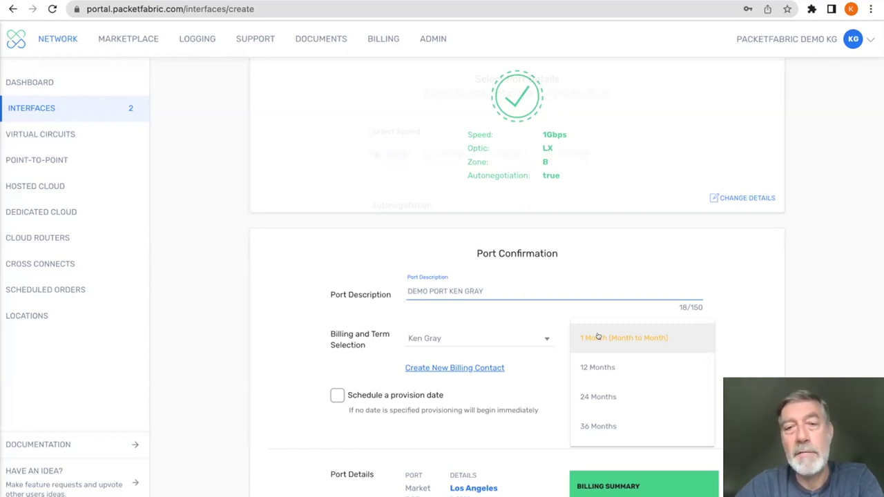
{"action": "left_click", "coordinate": [597, 337]}
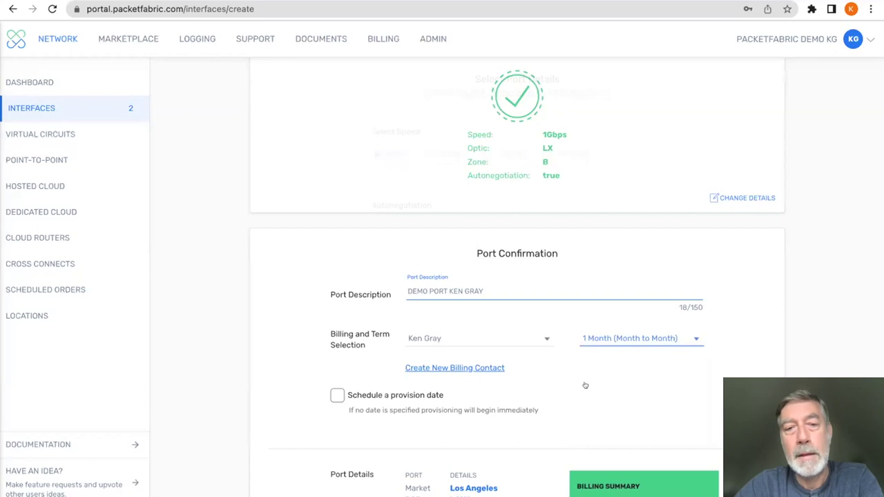
{"action": "scroll", "coordinate": [583, 384], "scroll_direction": "down", "scroll_amount": 1}
{"action": "scroll", "coordinate": [585, 385], "scroll_direction": "down", "scroll_amount": 2}
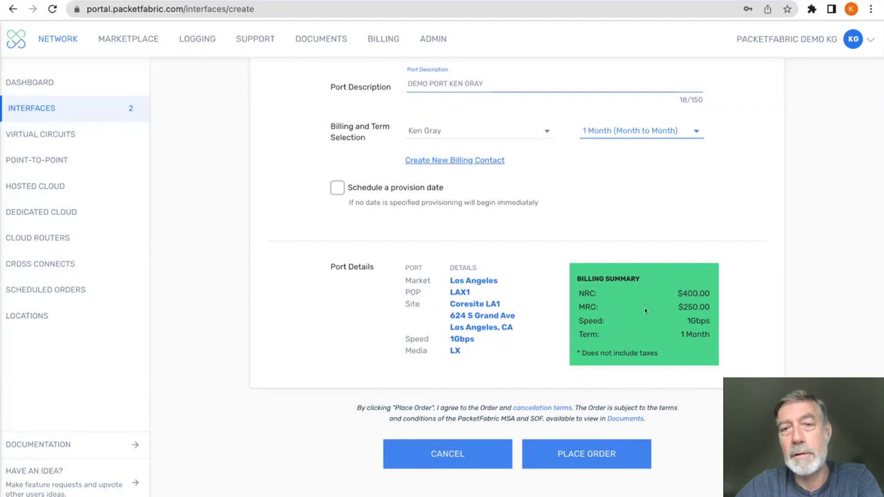
- Check 36-month term discounts, revert to 1 Month, and place the port order
{"action": "left_click", "coordinate": [693, 130]}
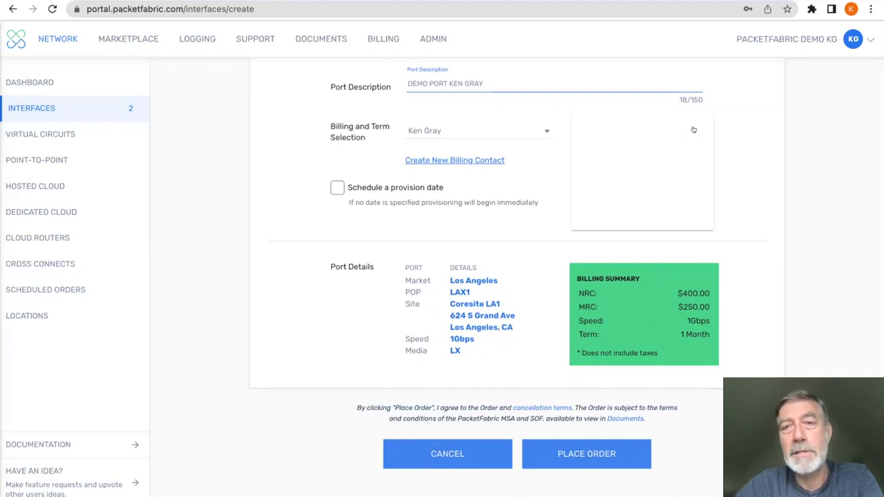
{"action": "left_click", "coordinate": [637, 218]}
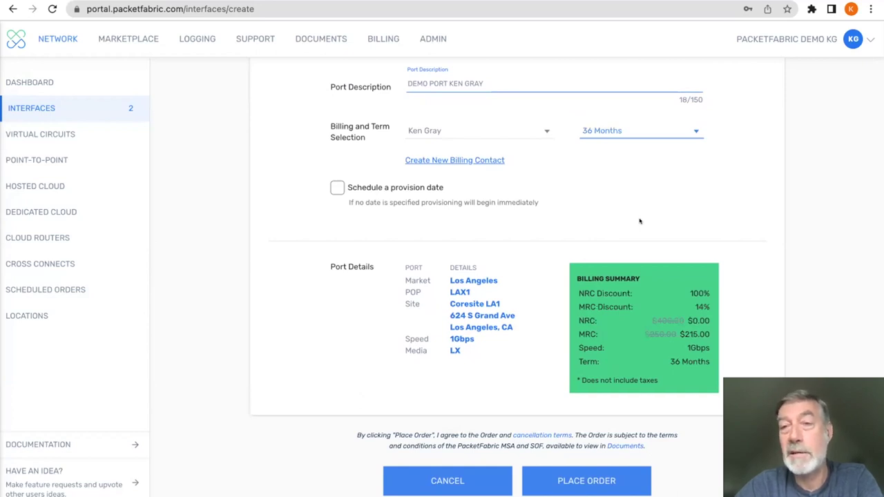
{"action": "left_click", "coordinate": [688, 132]}
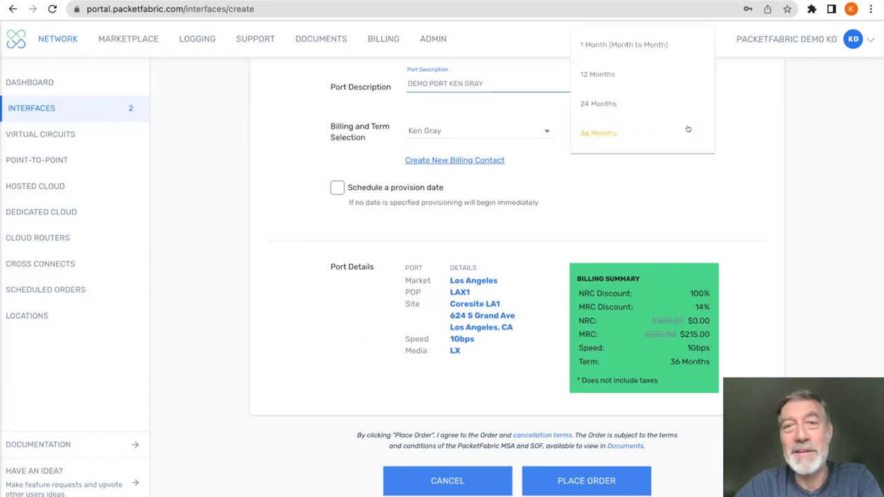
{"action": "left_click", "coordinate": [642, 45]}
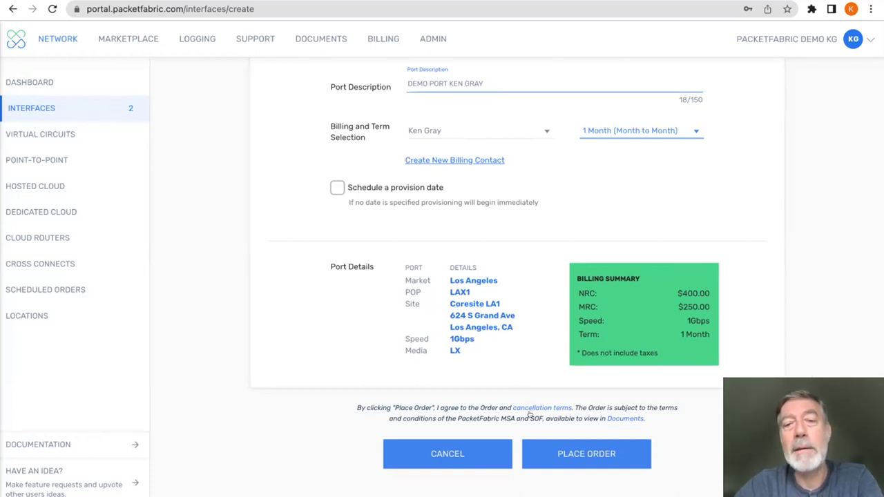
{"action": "left_click", "coordinate": [567, 458]}
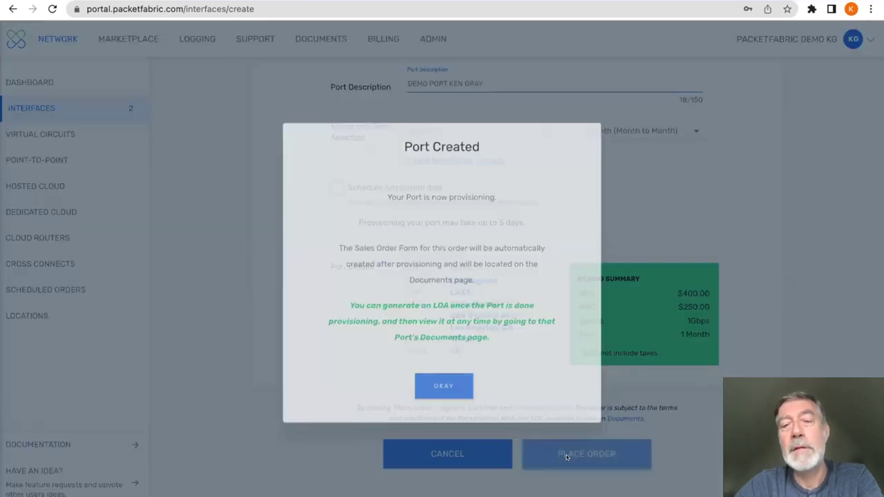
- Dismiss the Port Created dialog to see the new Coresite LA1 port provisioning
{"action": "left_click", "coordinate": [428, 387]}
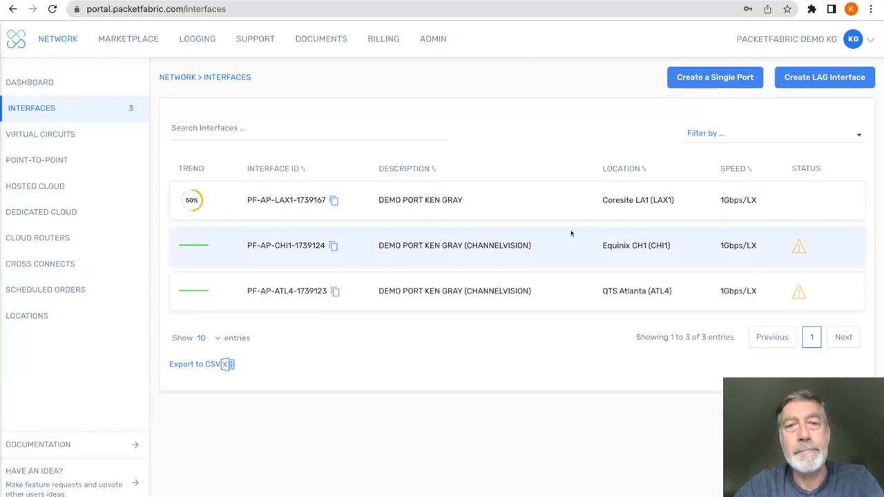
- Open the PF-AP-CHI1 Equinix CH1 port details and show its Actions menu
{"action": "left_click", "coordinate": [511, 246]}
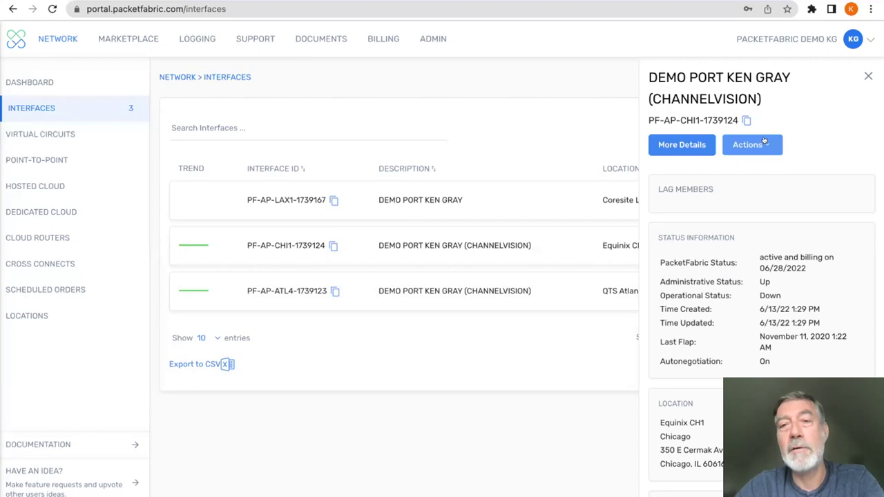
{"action": "left_click", "coordinate": [765, 142]}
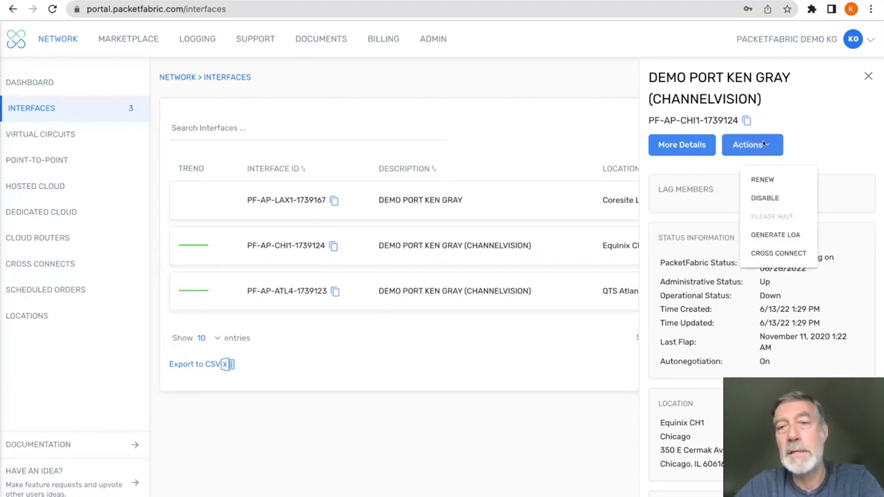
- Generate an LOA for the Equinix CH1 port, keeping the default customer name
{"action": "left_click", "coordinate": [785, 234]}
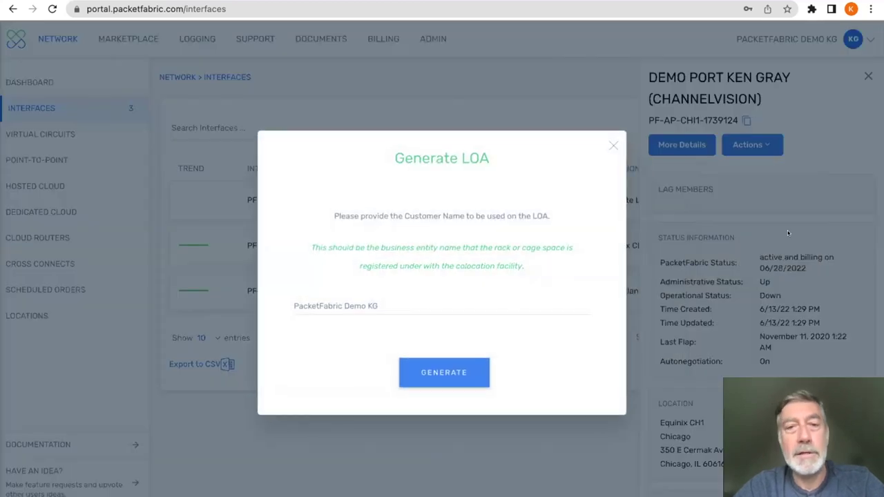
{"action": "left_click", "coordinate": [450, 383]}
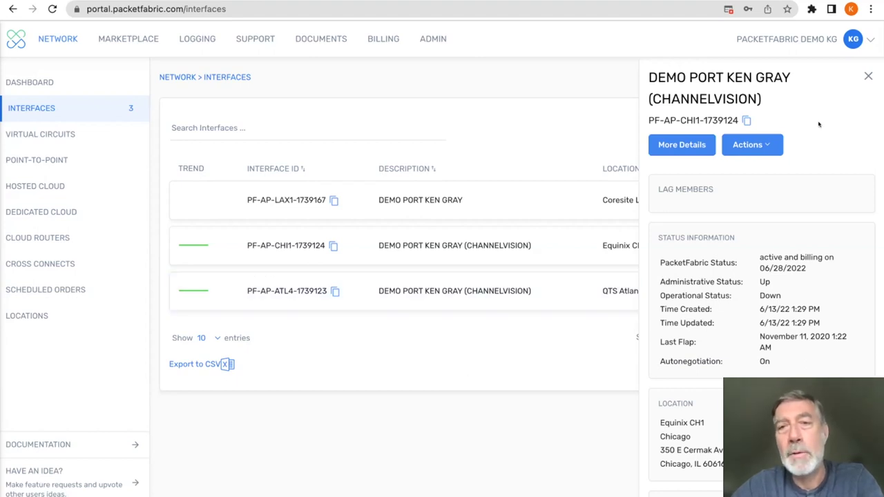
- Dismiss the Chicago port's actions list and close its details panel
{"action": "left_click", "coordinate": [767, 142]}
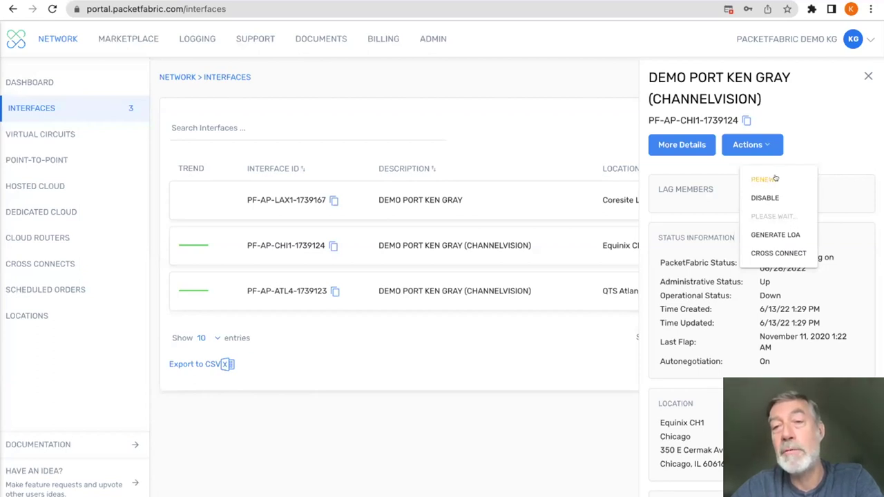
{"action": "left_click", "coordinate": [866, 76]}
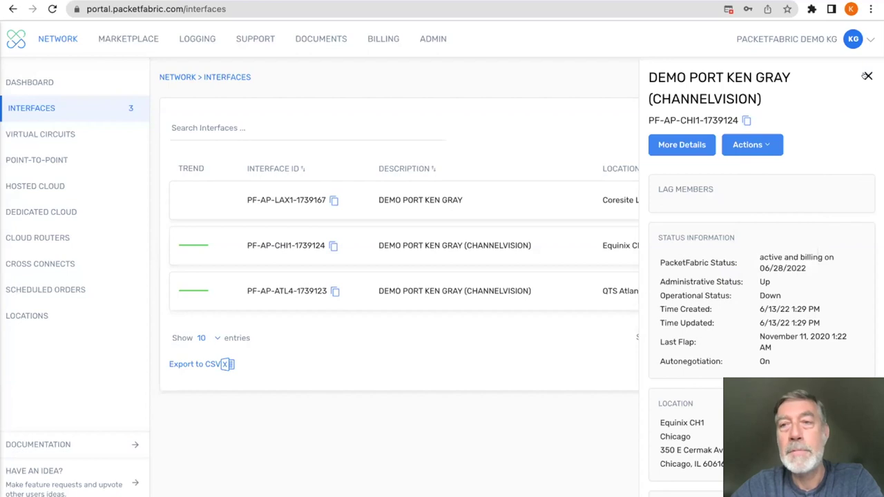
{"action": "left_click", "coordinate": [866, 76]}
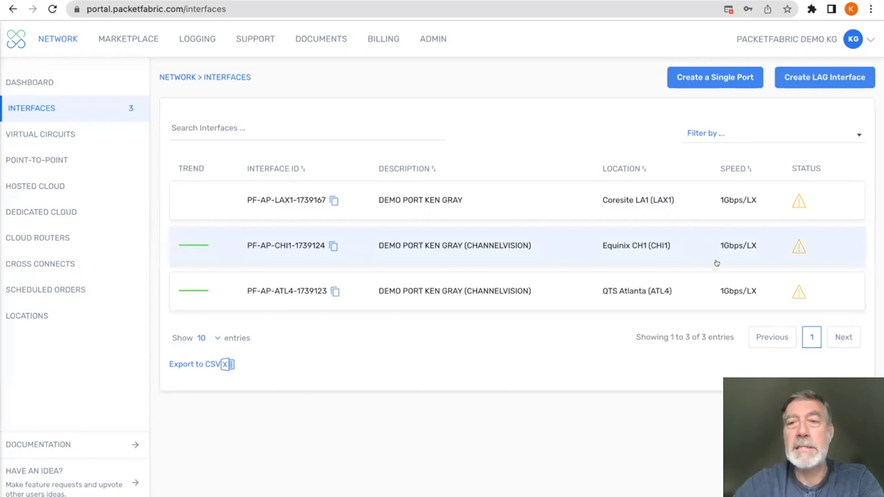
- Review the Los Angeles LAX1 port details, then go to Virtual Circuits
{"action": "left_click", "coordinate": [794, 200]}
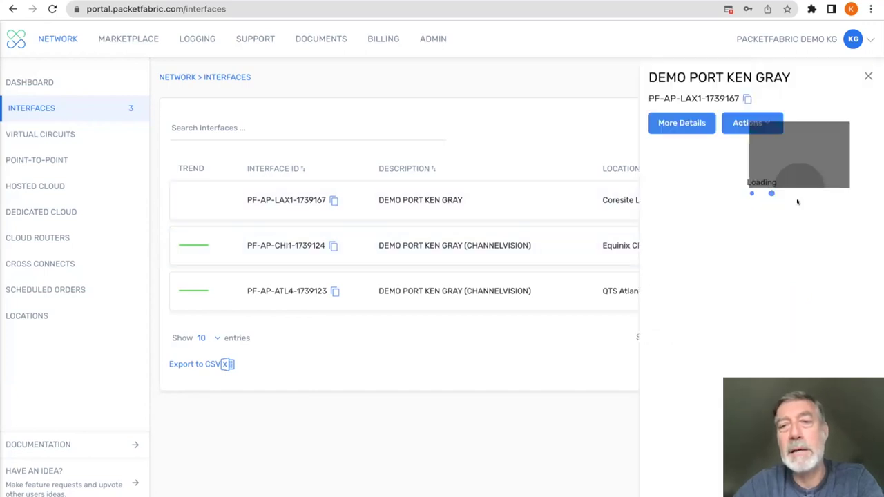
{"action": "left_click", "coordinate": [866, 74]}
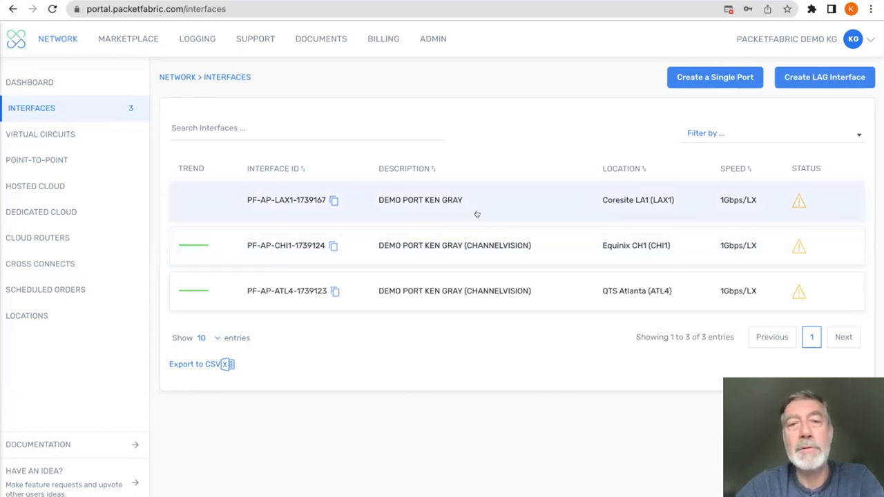
{"action": "left_click", "coordinate": [97, 131]}
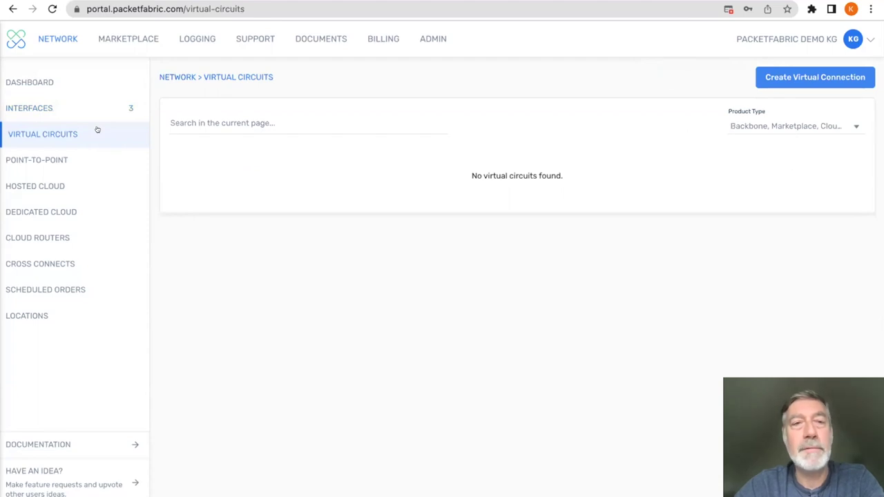
- Start a Backbone virtual connection with QTS Atlanta port PF-AP-ATL4-1739123 as source
{"action": "left_click", "coordinate": [782, 78]}
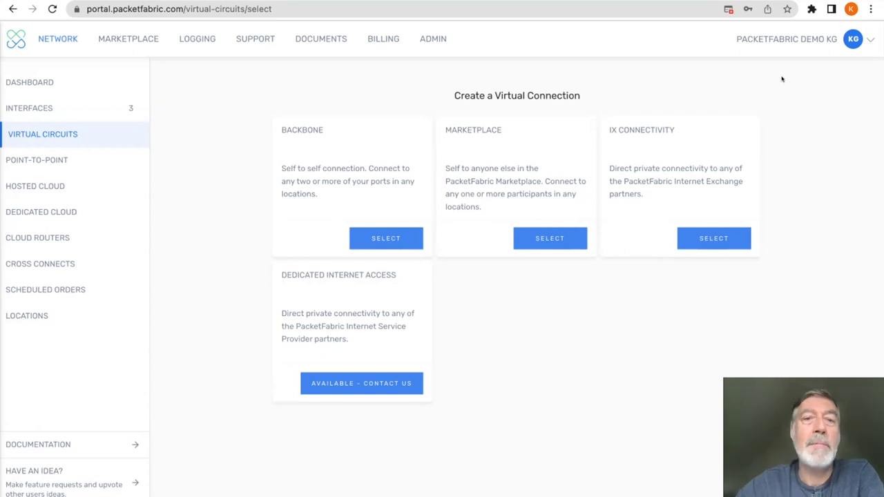
{"action": "left_click", "coordinate": [386, 238]}
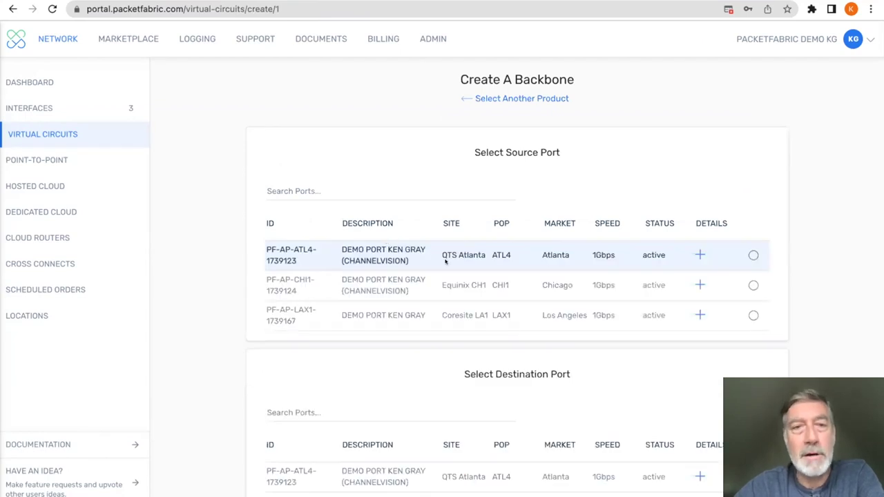
{"action": "scroll", "coordinate": [446, 260], "scroll_direction": "down", "scroll_amount": 3}
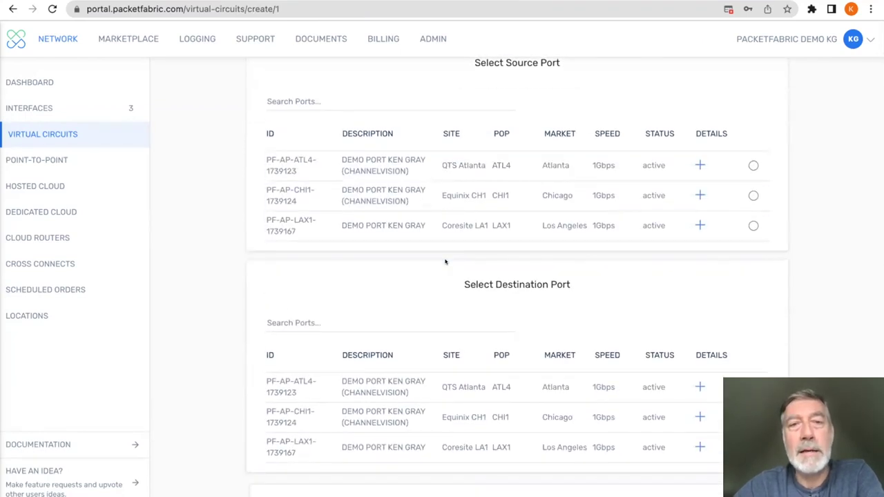
{"action": "left_click", "coordinate": [374, 168]}
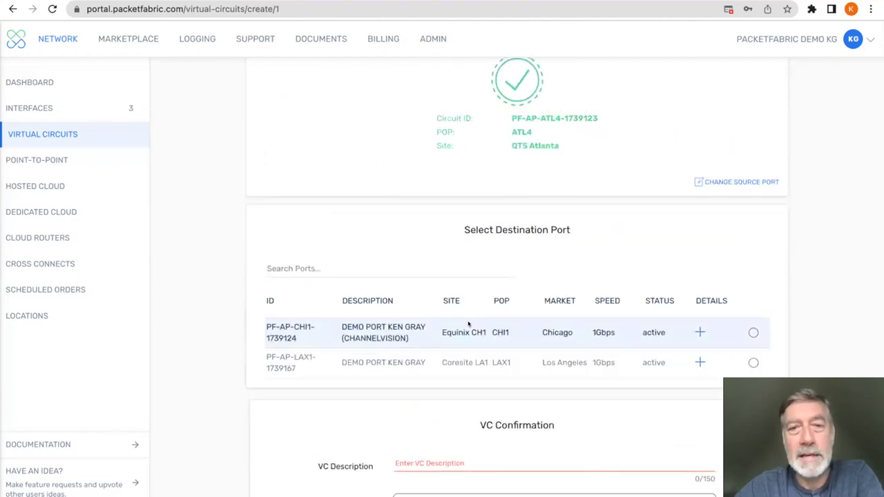
- Choose the Chicago CHI1 port as the circuit's destination
{"action": "left_click", "coordinate": [366, 332]}
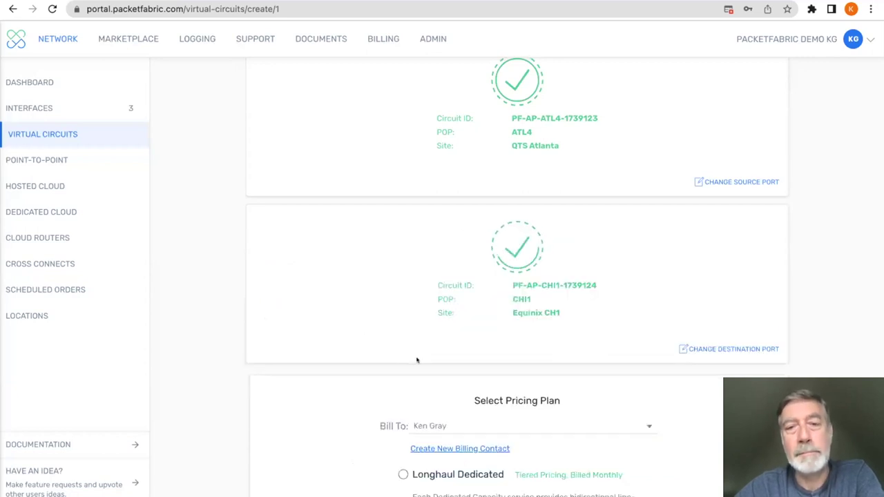
{"action": "scroll", "coordinate": [412, 356], "scroll_direction": "down", "scroll_amount": 3}
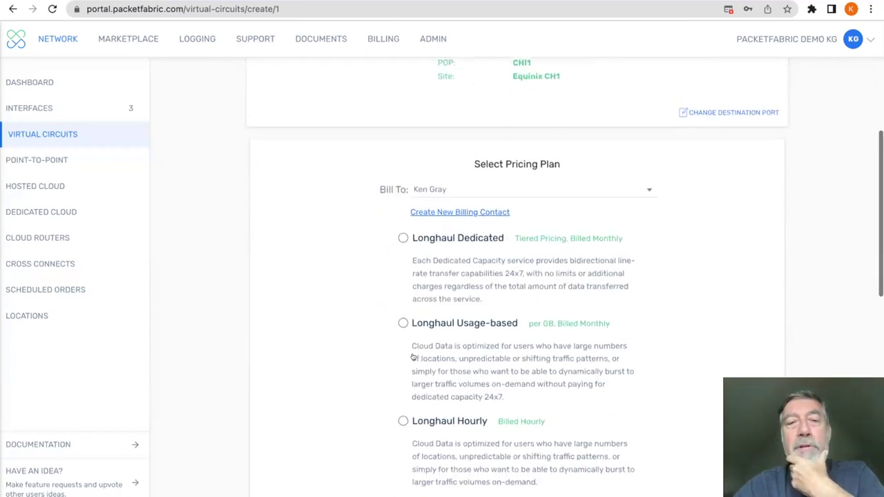
{"action": "scroll", "coordinate": [452, 323], "scroll_direction": "down", "scroll_amount": 3}
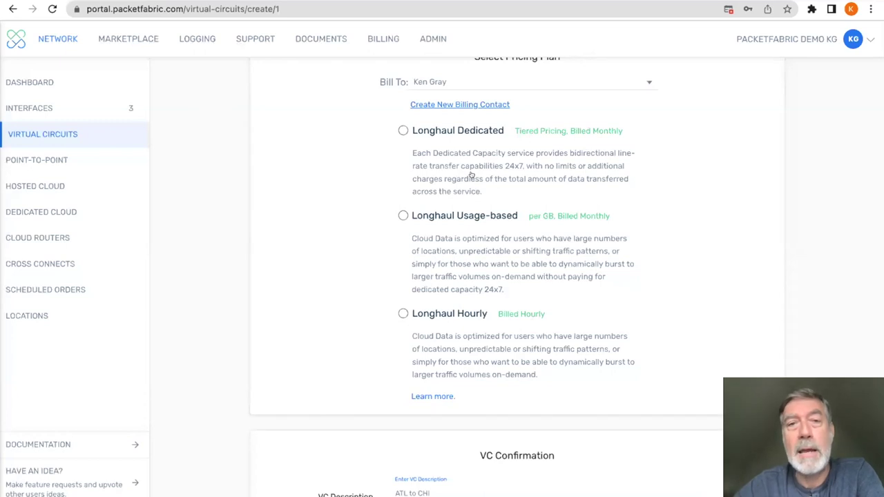
- Select the Longhaul Dedicated plan with a 1 Month term and 100Mbps speed
{"action": "left_click", "coordinate": [403, 130]}
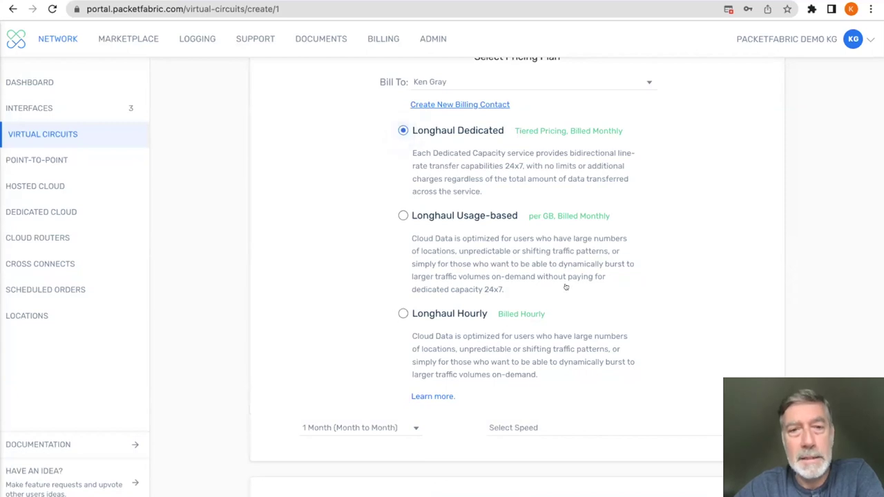
{"action": "scroll", "coordinate": [562, 283], "scroll_direction": "down", "scroll_amount": 1}
{"action": "scroll", "coordinate": [560, 265], "scroll_direction": "down", "scroll_amount": 4}
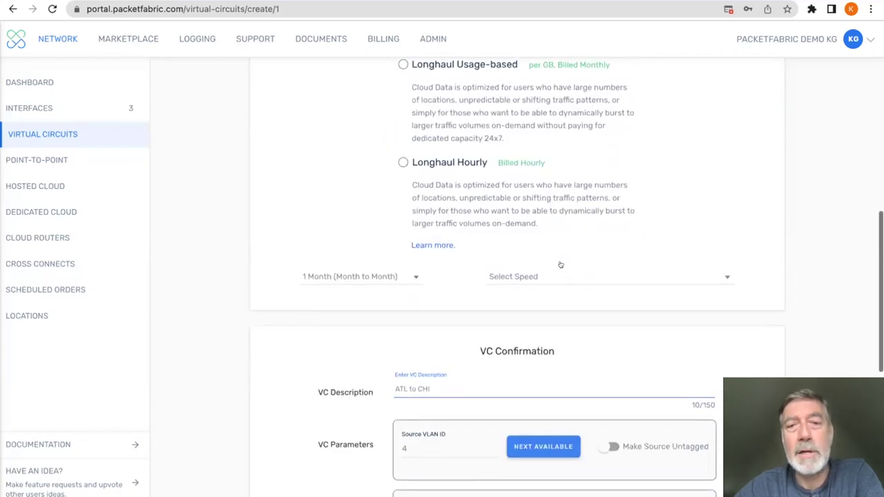
{"action": "left_click", "coordinate": [409, 270]}
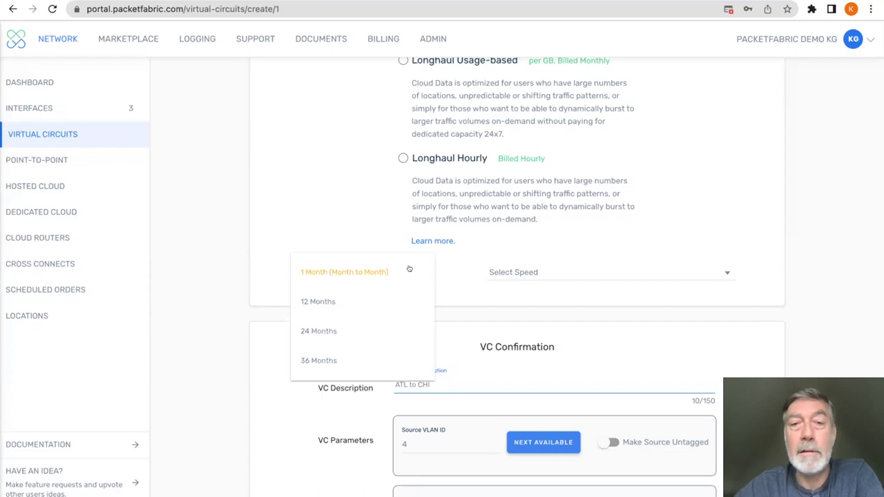
{"action": "left_click", "coordinate": [649, 266]}
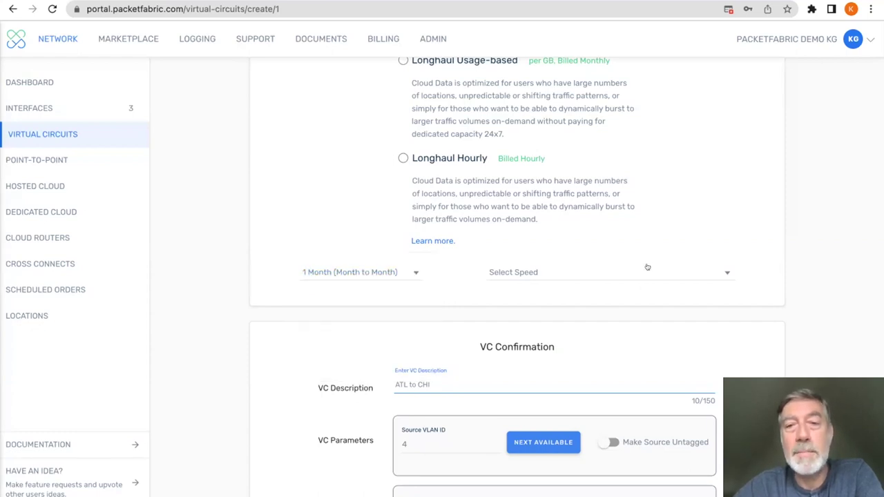
{"action": "left_click", "coordinate": [714, 273]}
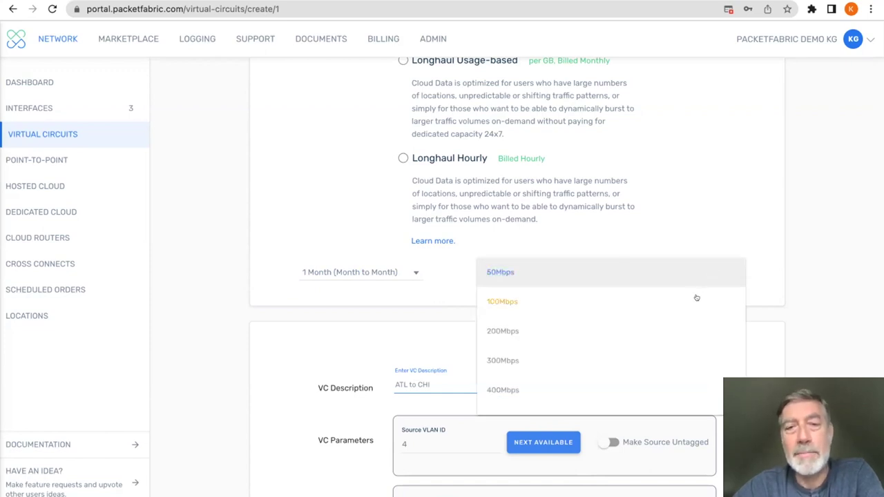
{"action": "left_click", "coordinate": [655, 303]}
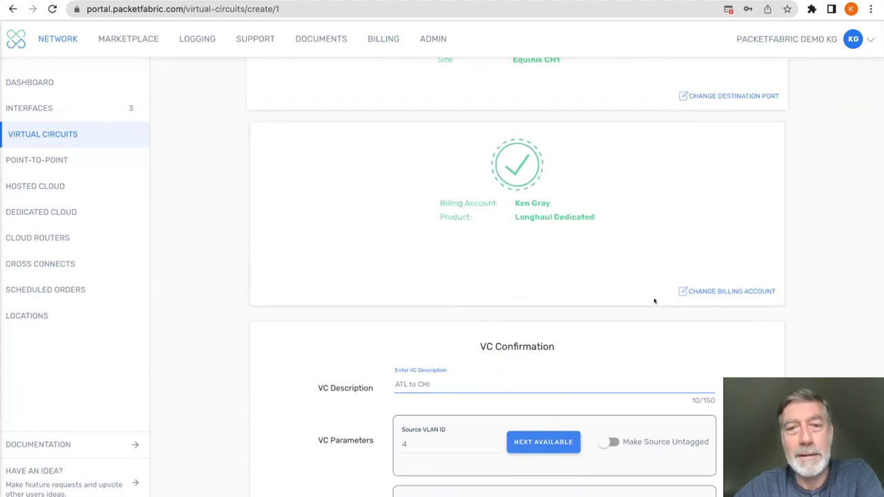
- Review VC Details and the Billing Summary, then place the 100Mbps ATL to CHI order
{"action": "scroll", "coordinate": [655, 300], "scroll_direction": "down", "scroll_amount": 3}
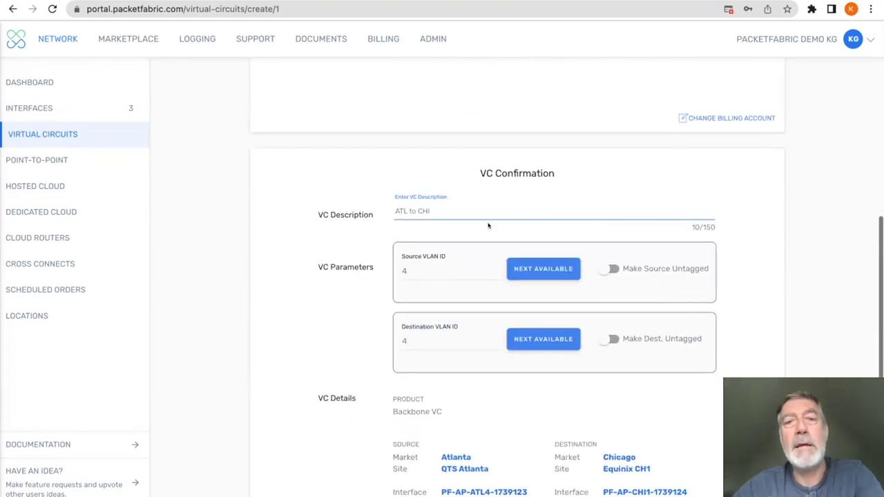
{"action": "scroll", "coordinate": [488, 226], "scroll_direction": "down", "scroll_amount": 2}
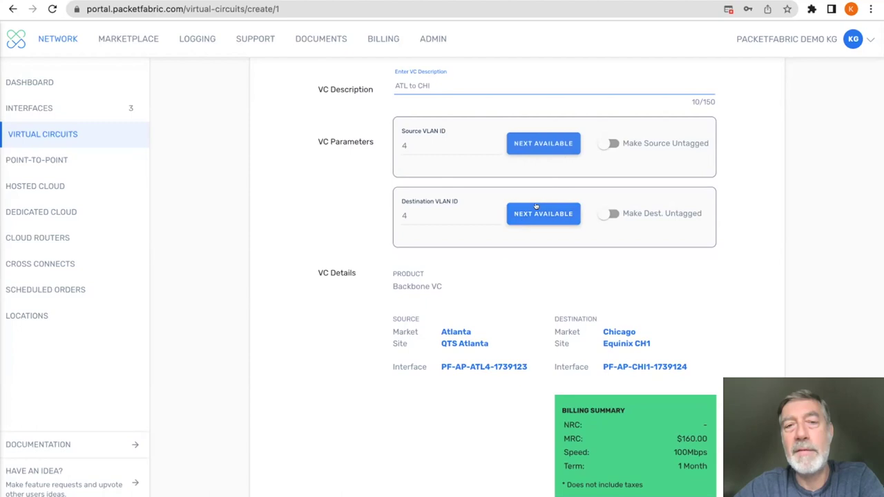
{"action": "scroll", "coordinate": [535, 204], "scroll_direction": "down", "scroll_amount": 3}
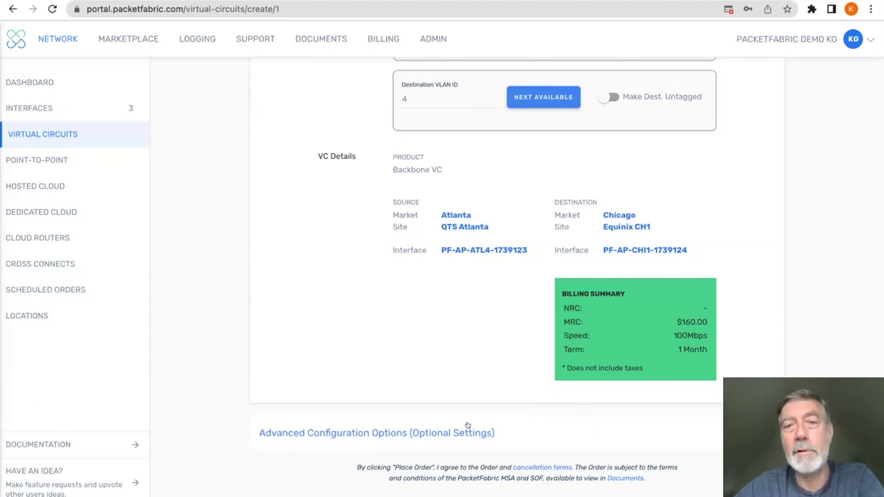
{"action": "scroll", "coordinate": [466, 426], "scroll_direction": "up", "scroll_amount": 4}
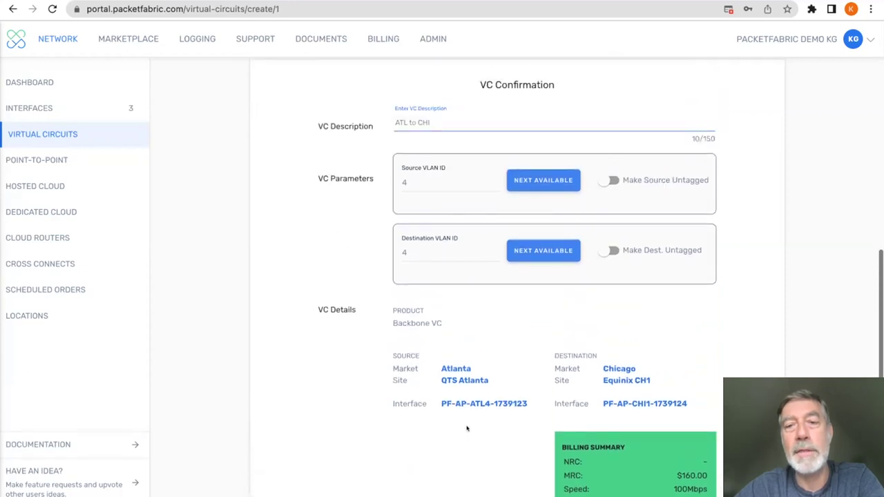
{"action": "scroll", "coordinate": [467, 428], "scroll_direction": "down", "scroll_amount": 1}
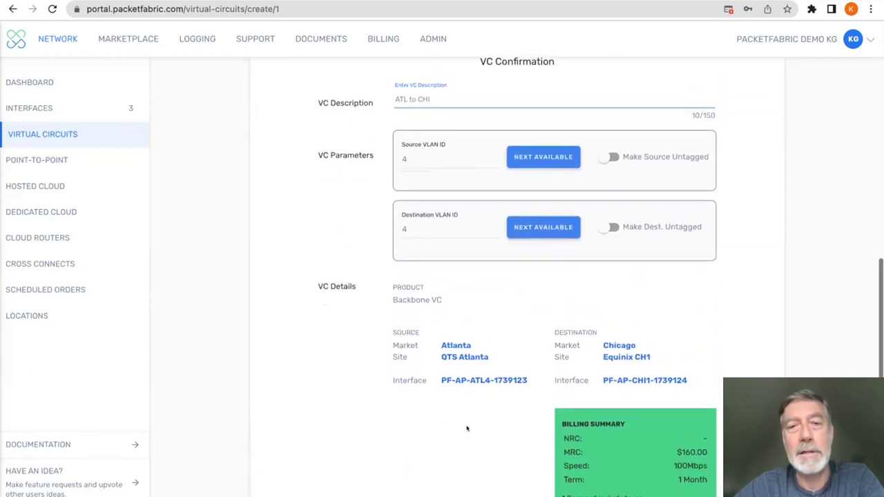
{"action": "scroll", "coordinate": [467, 428], "scroll_direction": "down", "scroll_amount": 5}
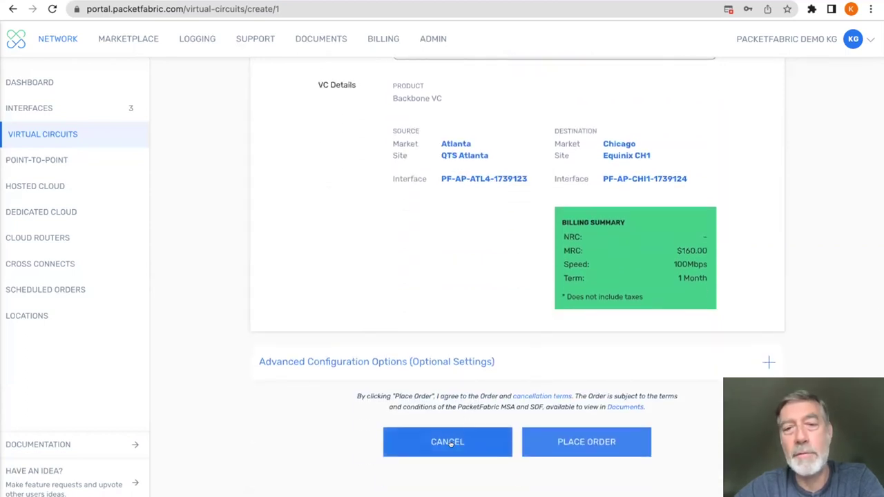
{"action": "left_click", "coordinate": [590, 443]}
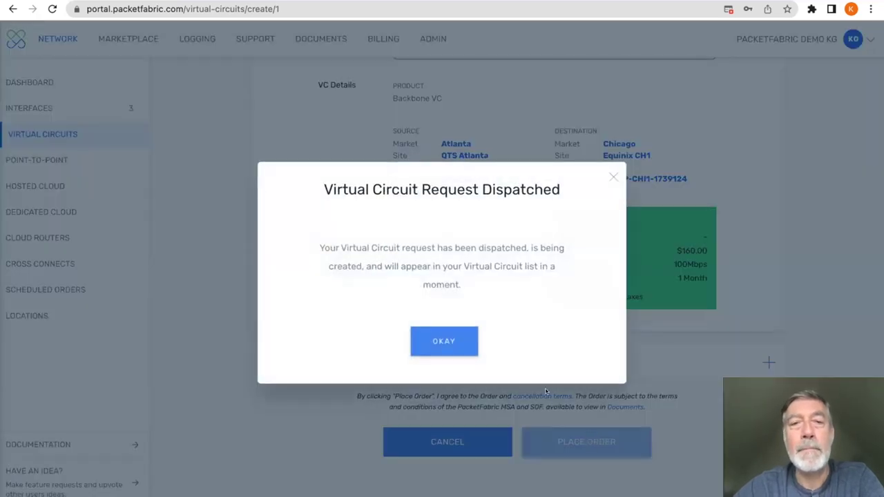
- Acknowledge the dispatch, check ATL to CHI in the circuit list, then go to Hosted Cloud
{"action": "left_click", "coordinate": [463, 344]}
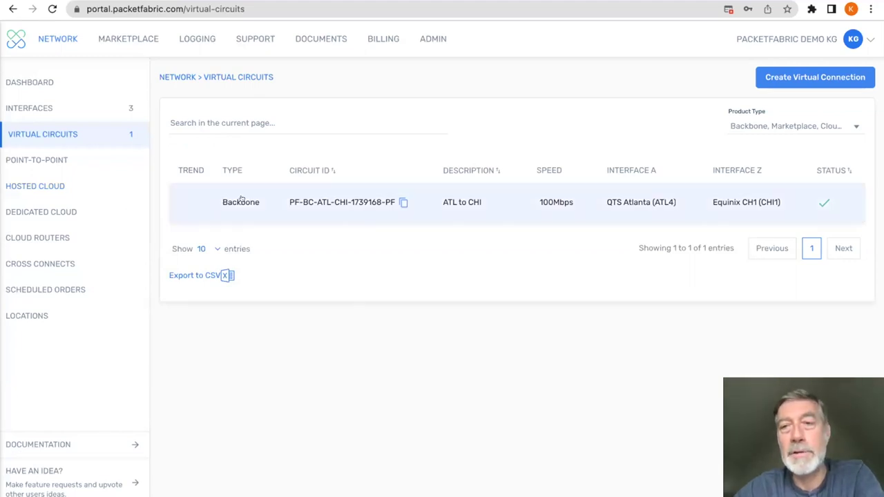
{"action": "left_click", "coordinate": [45, 186]}
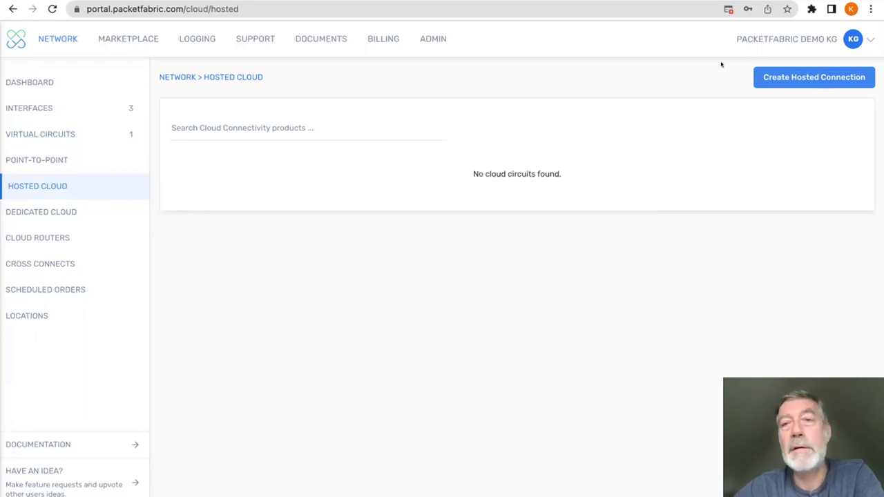
- Start an AWS hosted cloud connection using the ATL4 Atlanta port as source
{"action": "left_click", "coordinate": [779, 77]}
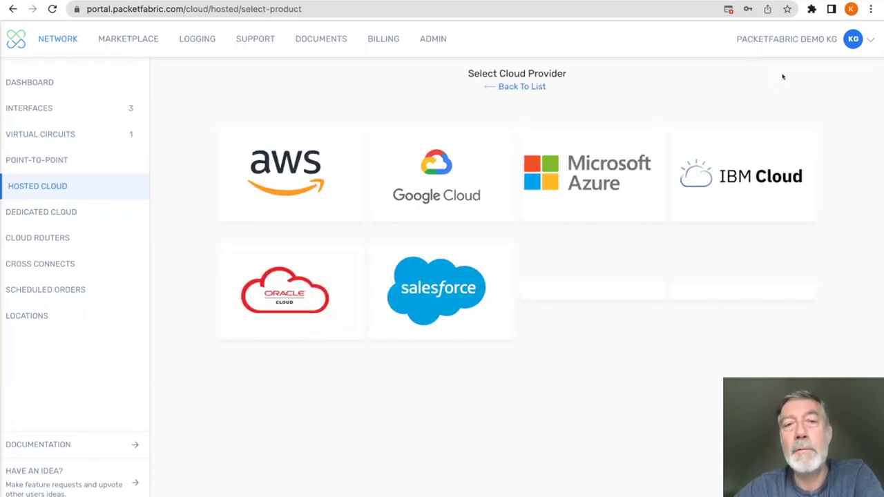
{"action": "left_click", "coordinate": [294, 190]}
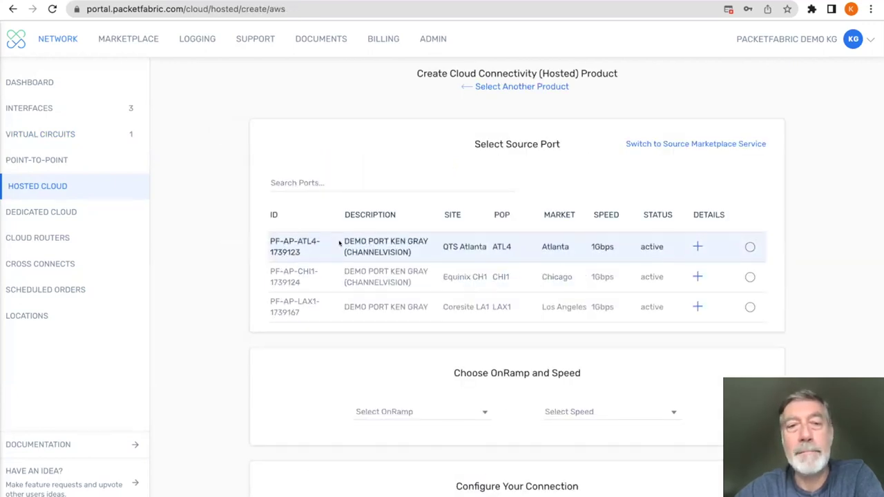
{"action": "left_click", "coordinate": [339, 243]}
{"action": "scroll", "coordinate": [477, 336], "scroll_direction": "down", "scroll_amount": 2}
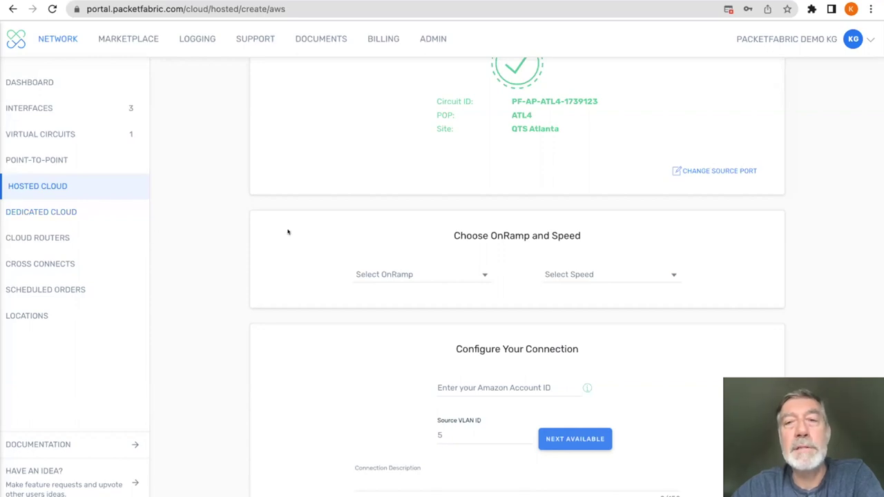
- Switch to the PowerPoint presentation and advance one slide
{"action": "scroll", "coordinate": [287, 232], "scroll_direction": "up", "scroll_amount": 3}
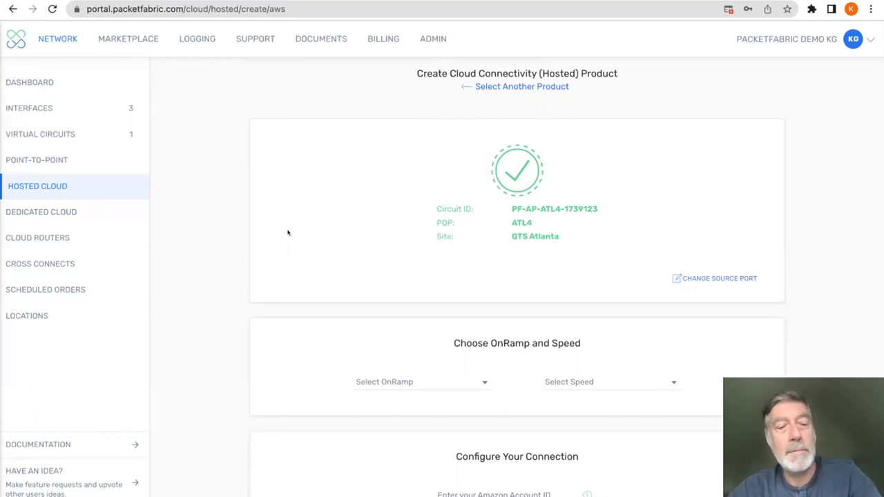
{"action": "key", "text": "super+Tab"}
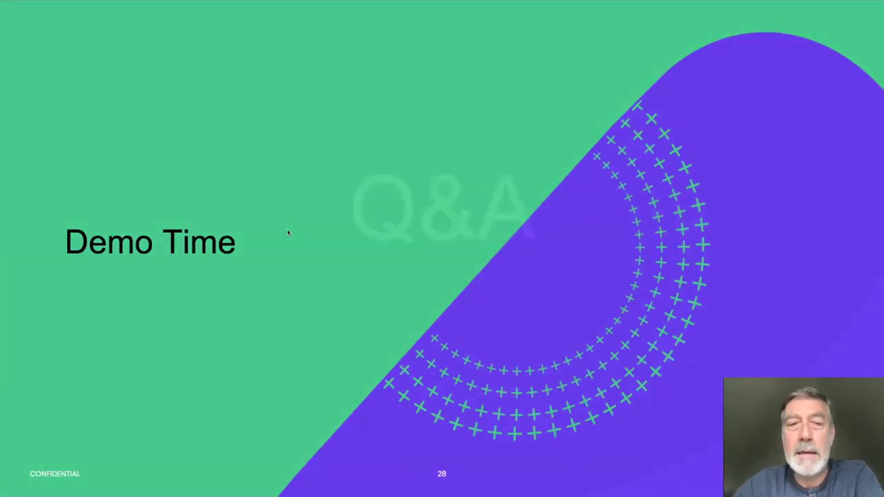
{"action": "key", "text": "Right"}
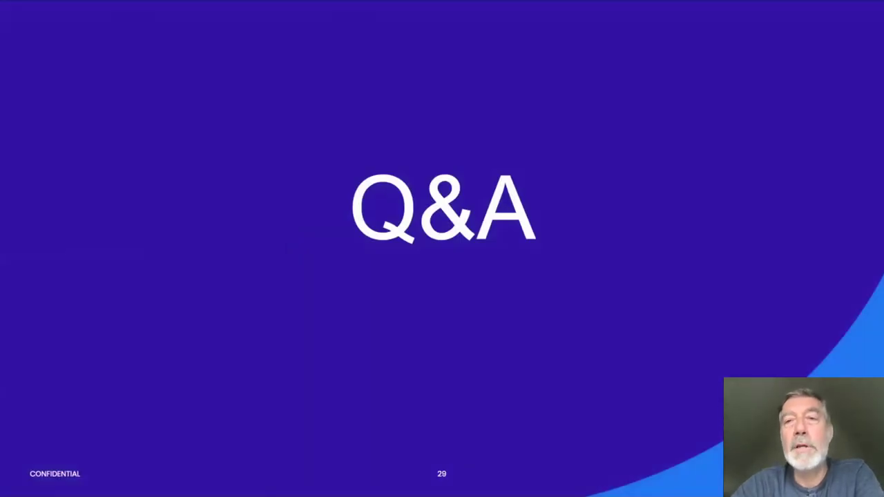